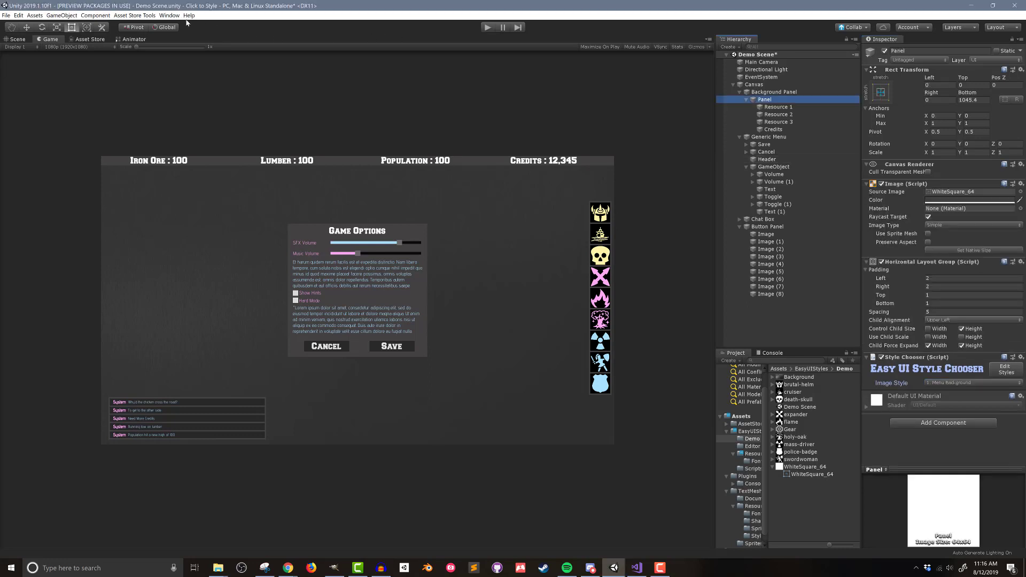
- Open the Easy UI Style Manager from the Window menu, dock it beside the Hierarchy, and show the style types
click(169, 15)
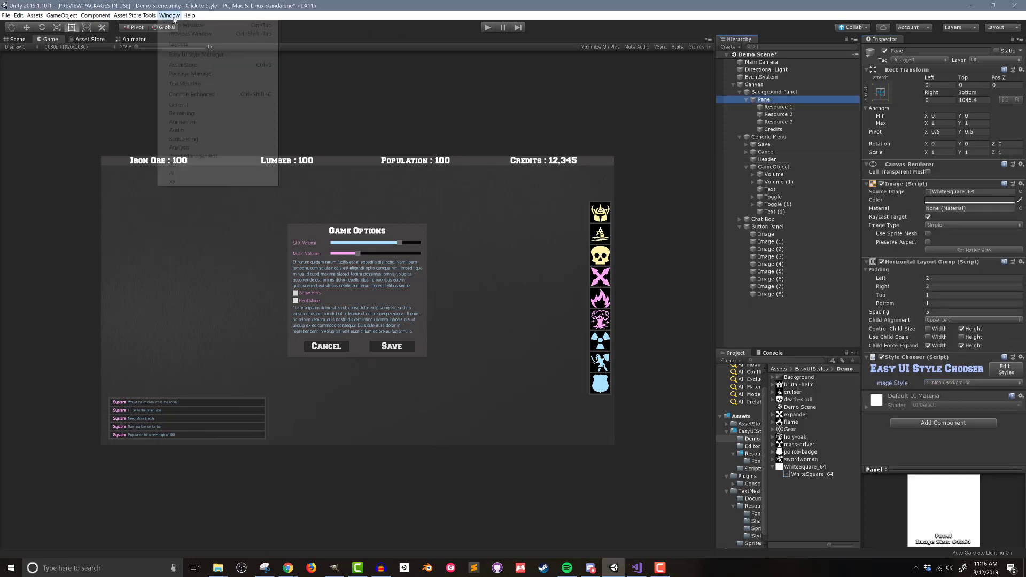
click(196, 55)
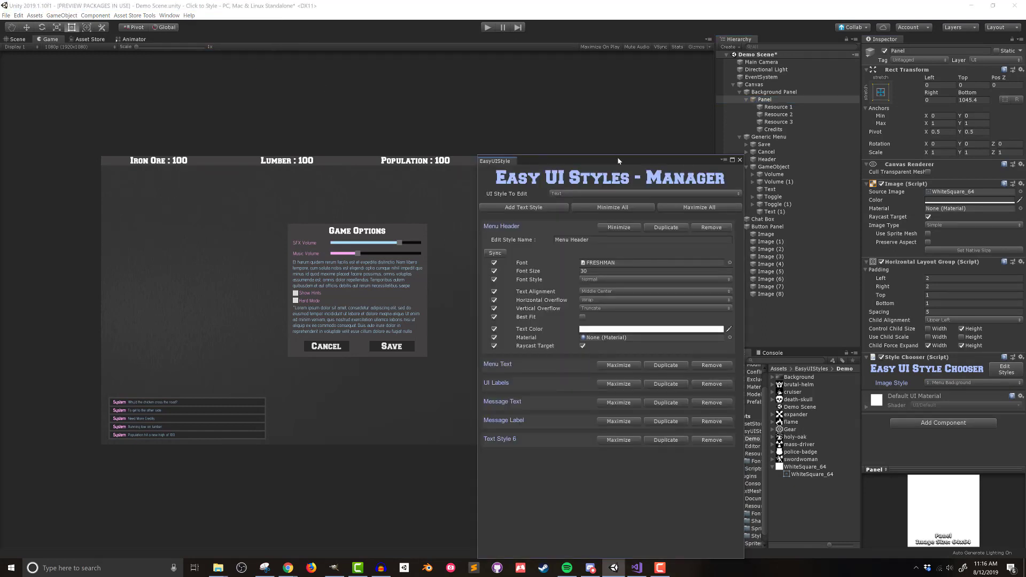
drag(501, 162, 703, 149)
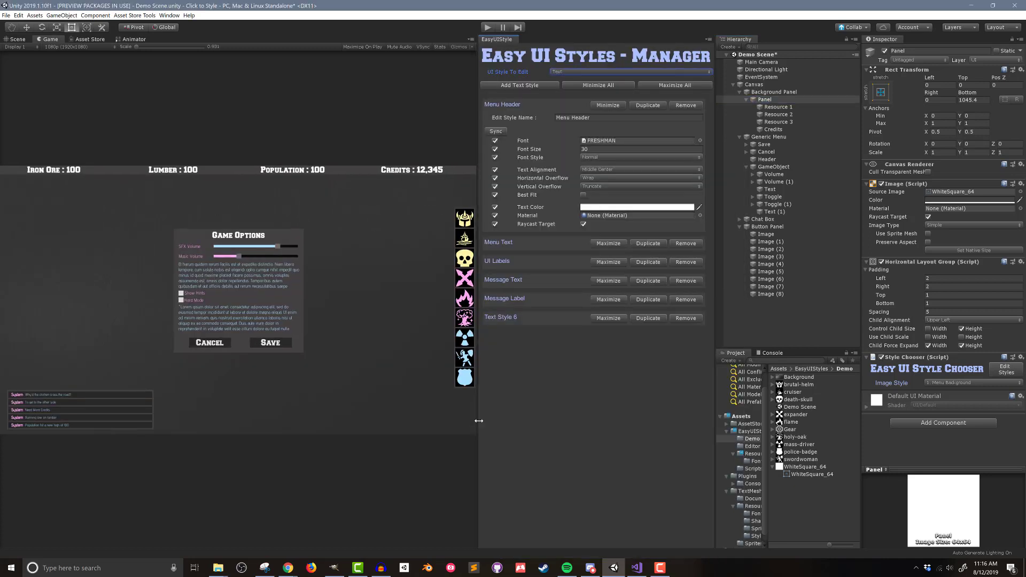
click(627, 72)
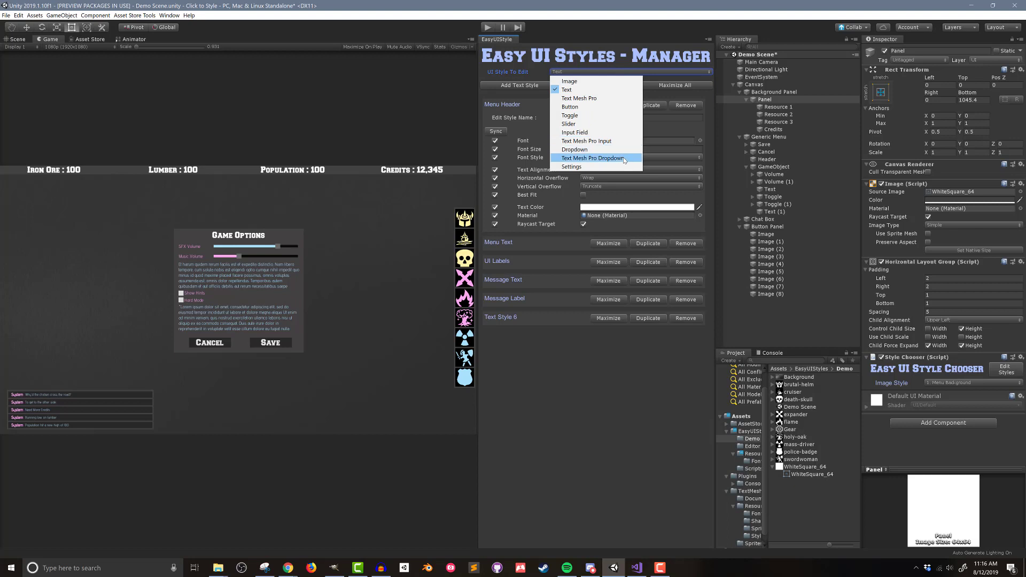
- Keep Text selected as the UI style type to edit
click(587, 92)
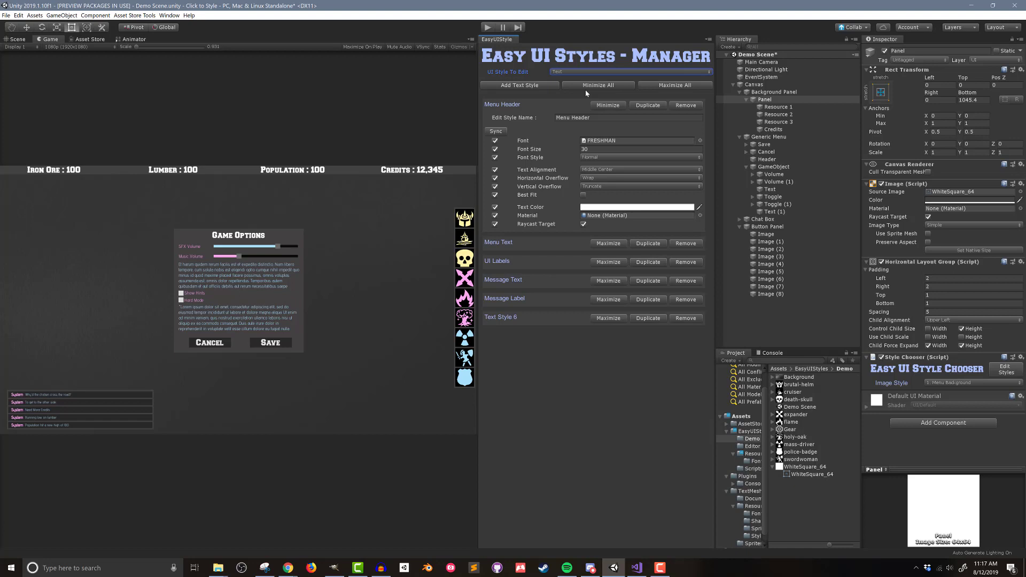
click(613, 209)
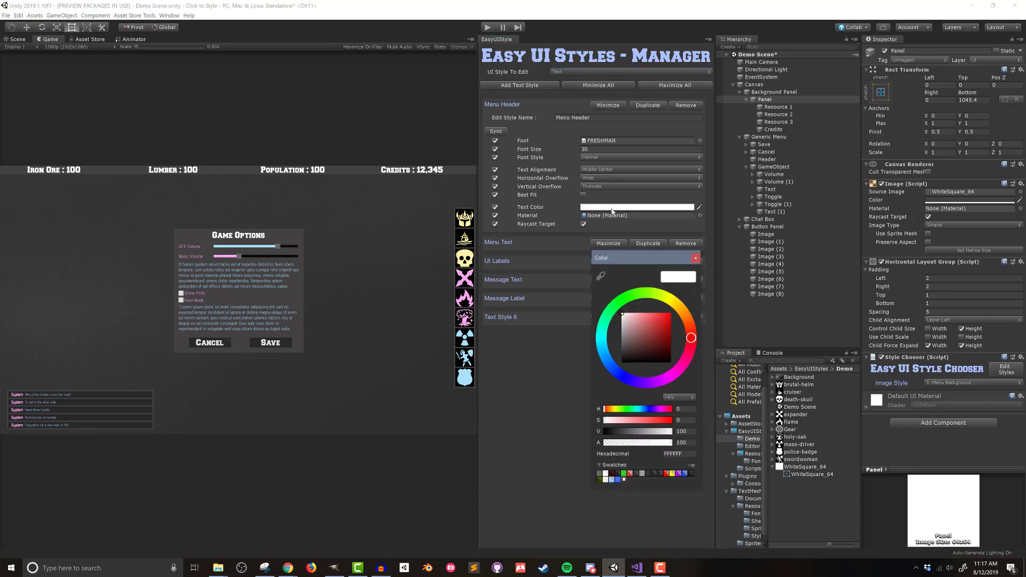
drag(637, 333, 618, 314)
click(698, 258)
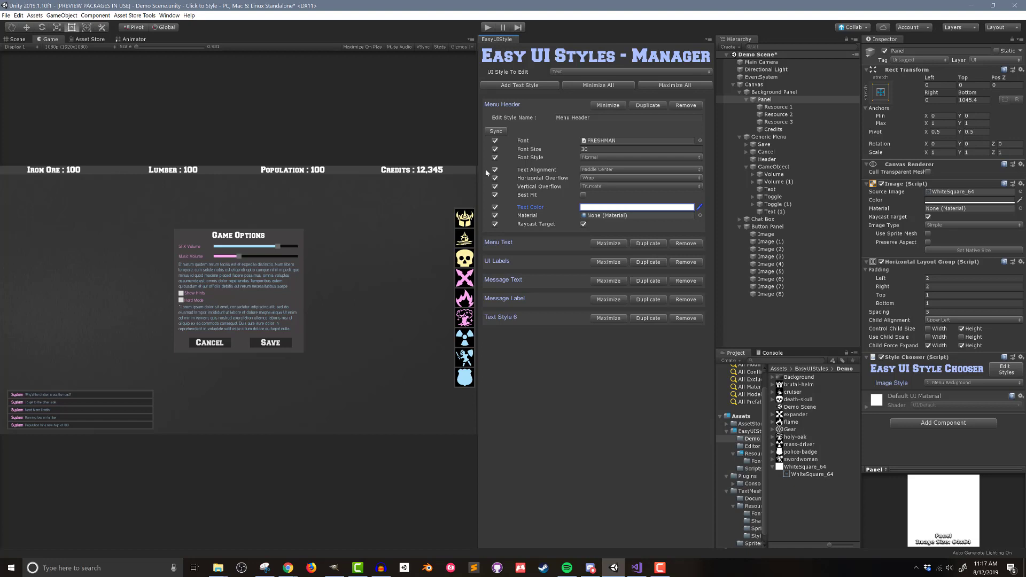
- Turn off Font Size syncing for Menu Header, discarding a trial size of 23 to keep 30
click(496, 150)
click(583, 149)
text(23)
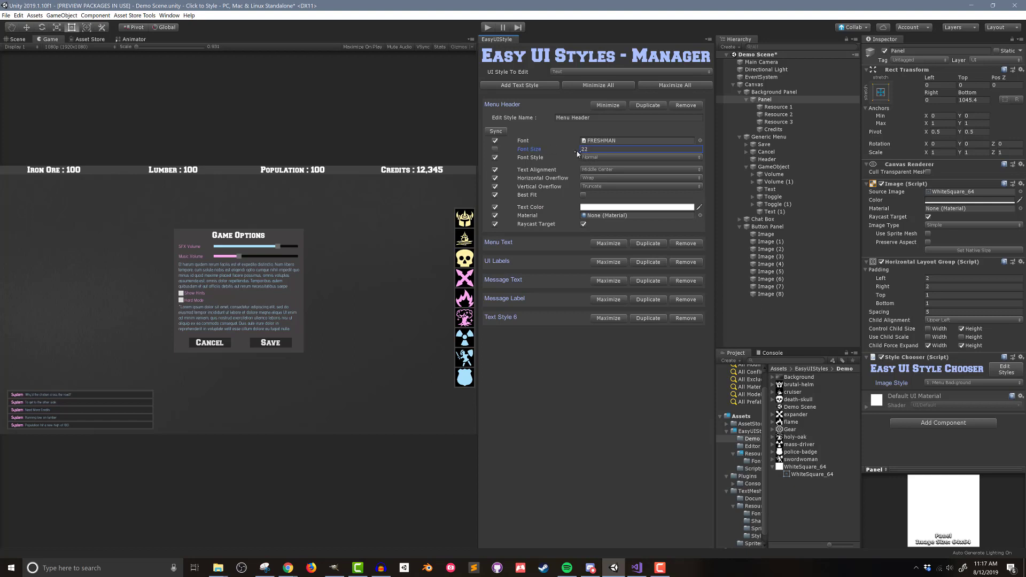
key(ctrl+z)
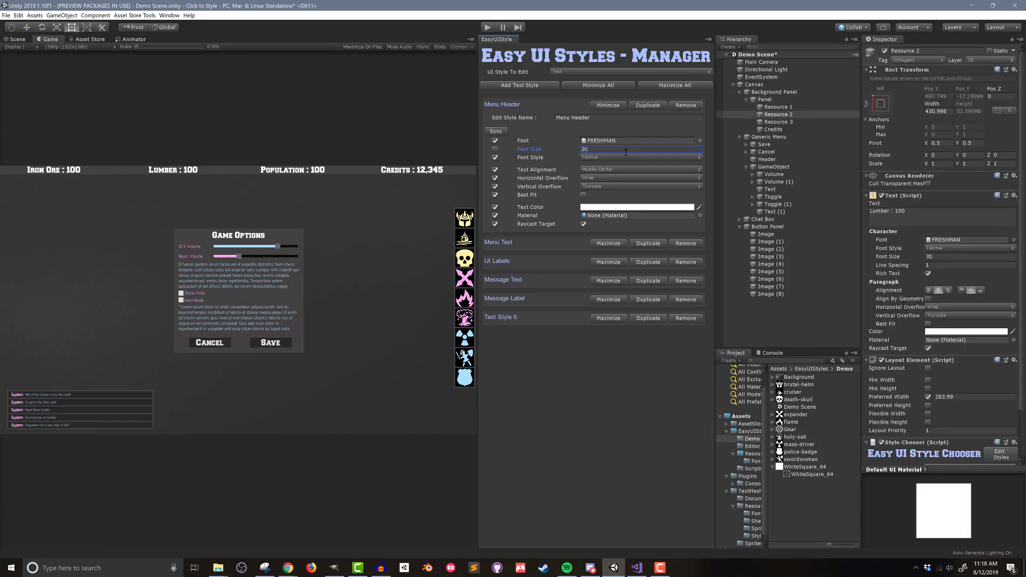
- Override the Iron Ore label's font size to 21, then re-enable Menu Header size sync to restore 30
click(801, 107)
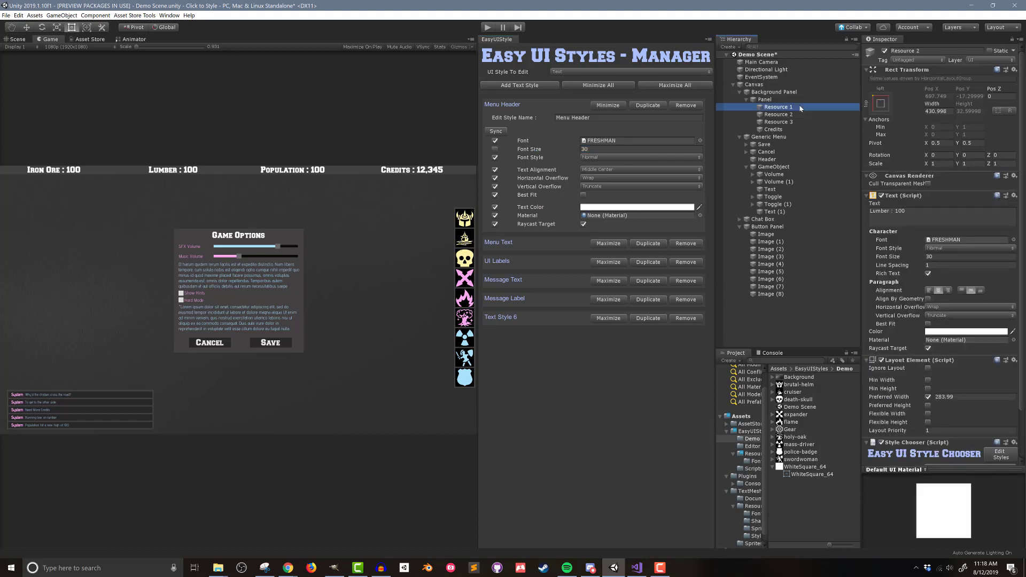
click(929, 257)
text(34)
drag(928, 259, 923, 260)
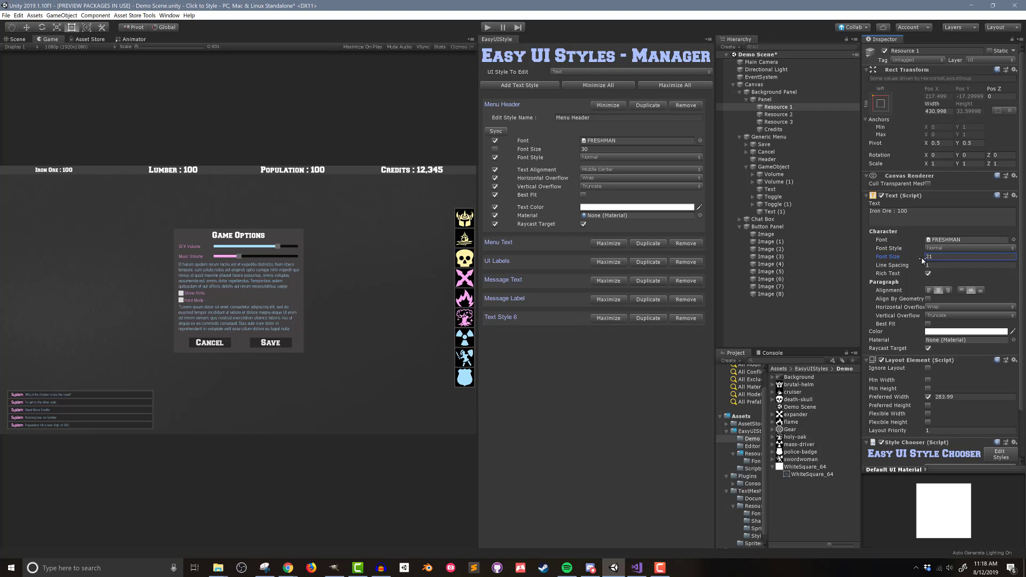
click(495, 150)
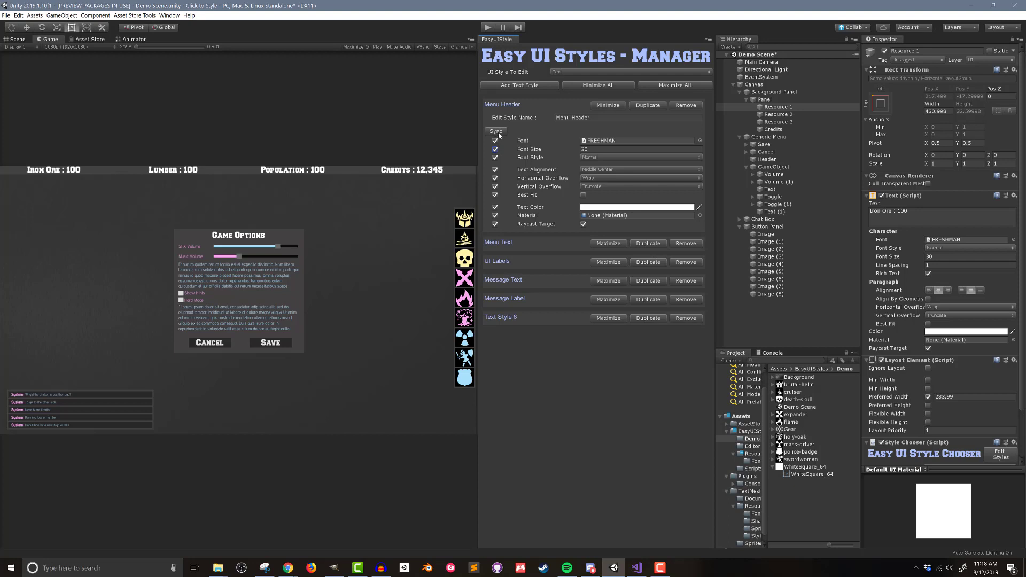
- Switch to Image styles and try a darker Purple Icon tint, cancelling to keep it pink
click(583, 75)
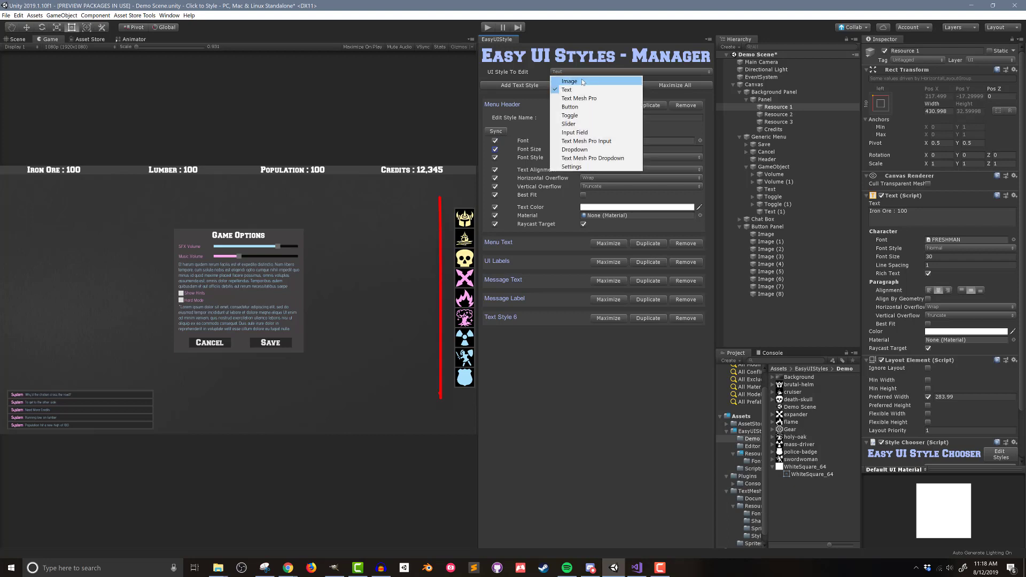
click(583, 81)
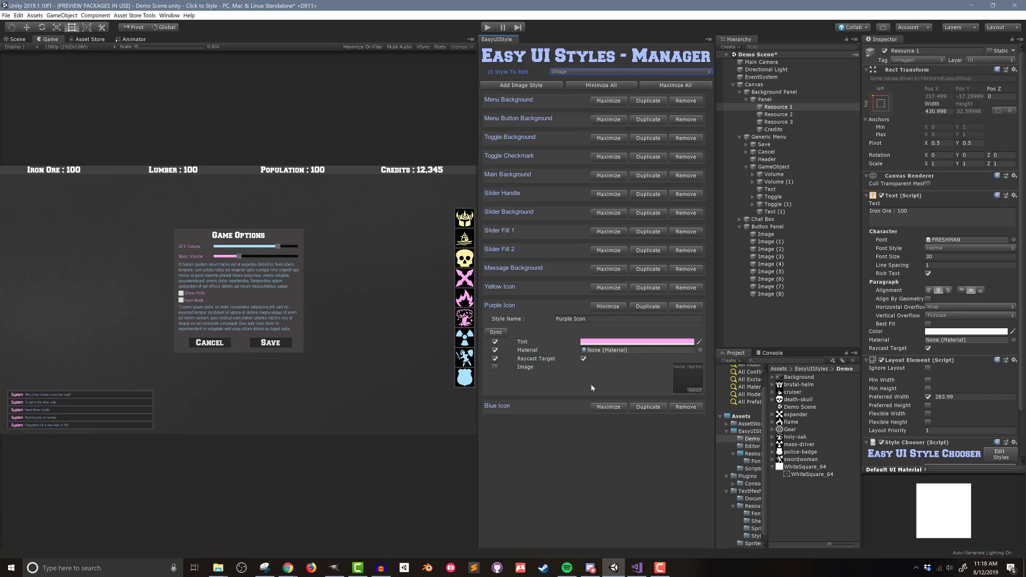
click(637, 342)
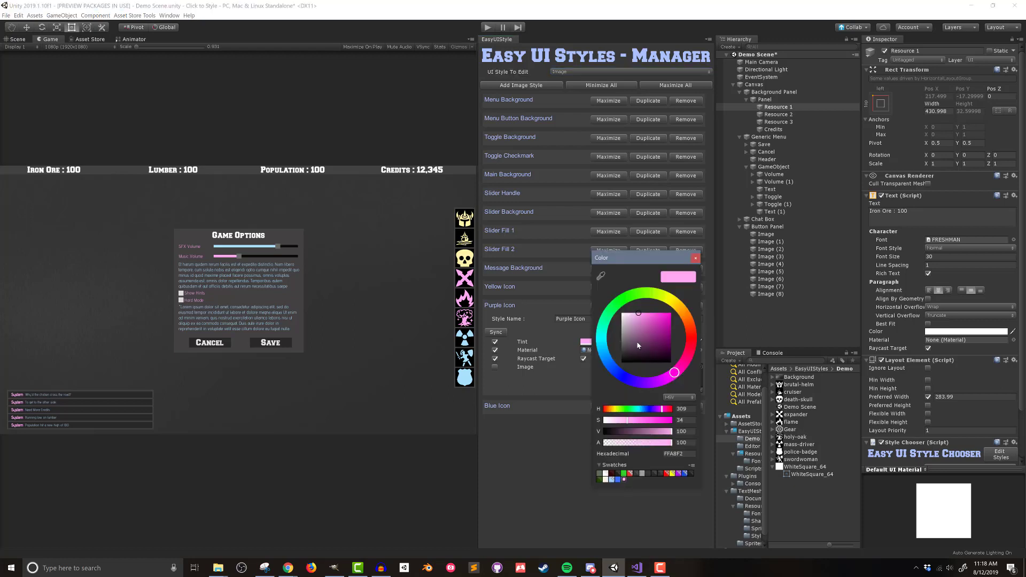
click(636, 335)
mouse_move(641, 336)
mouse_down()
mouse_move(653, 322)
mouse_move(638, 327)
mouse_up()
key(Escape)
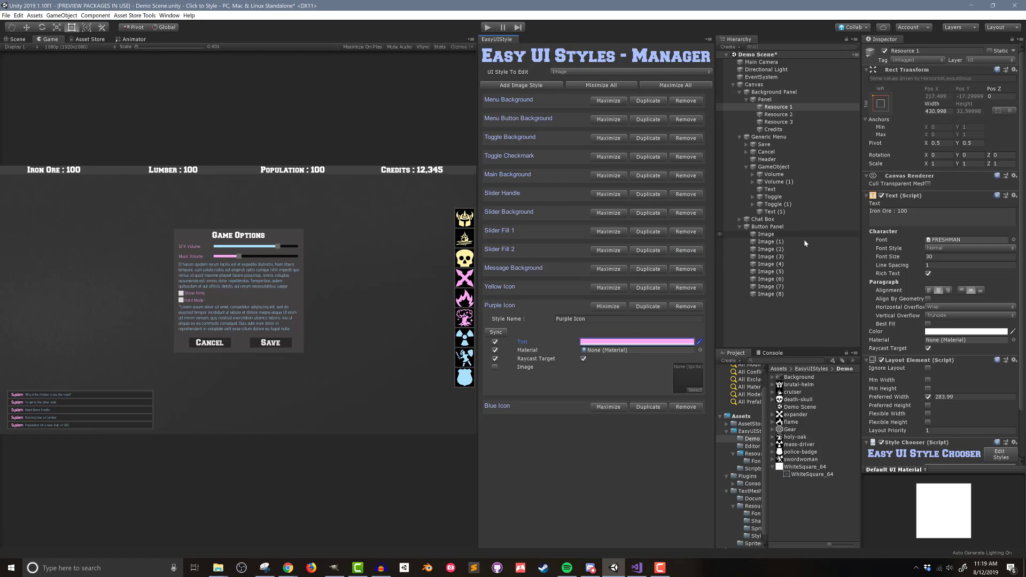
click(768, 235)
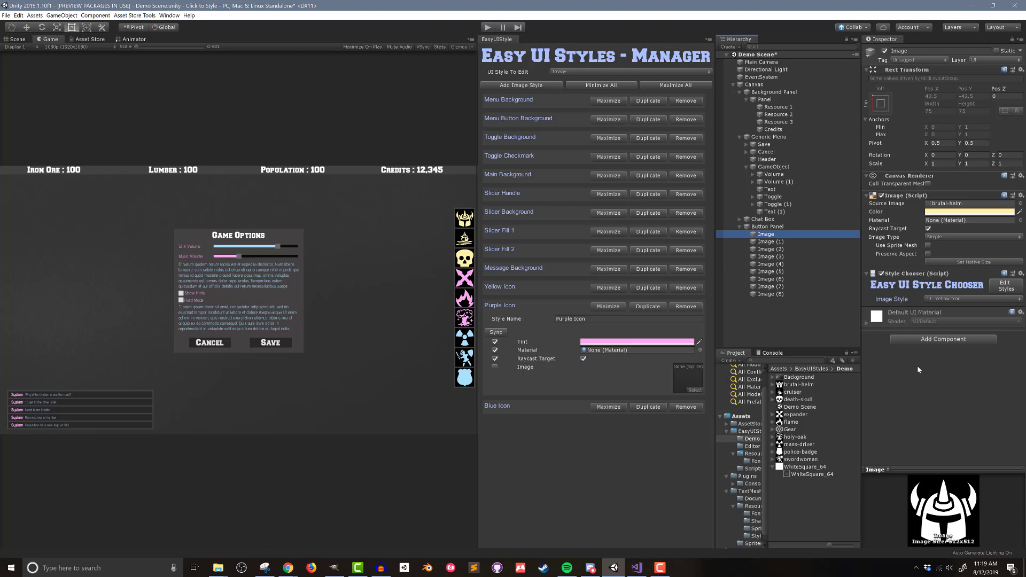
click(948, 300)
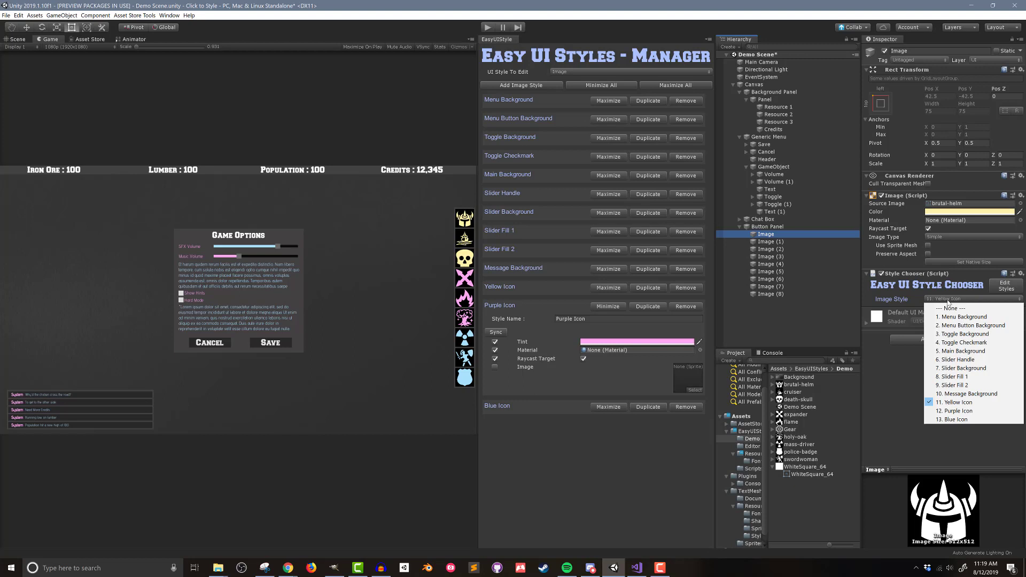
click(950, 411)
click(960, 299)
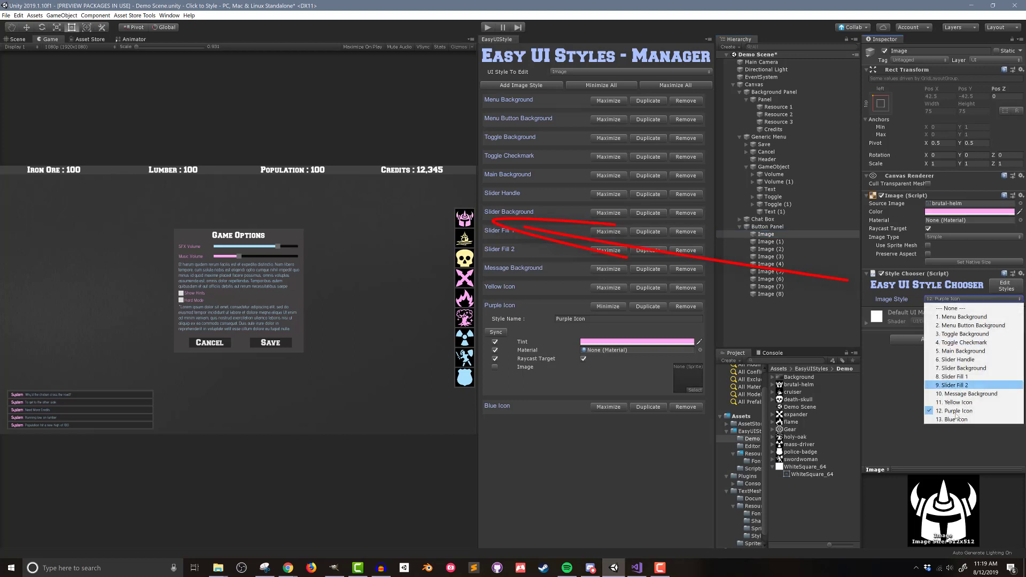
click(955, 419)
key(ctrl+z)
key(ctrl+z)
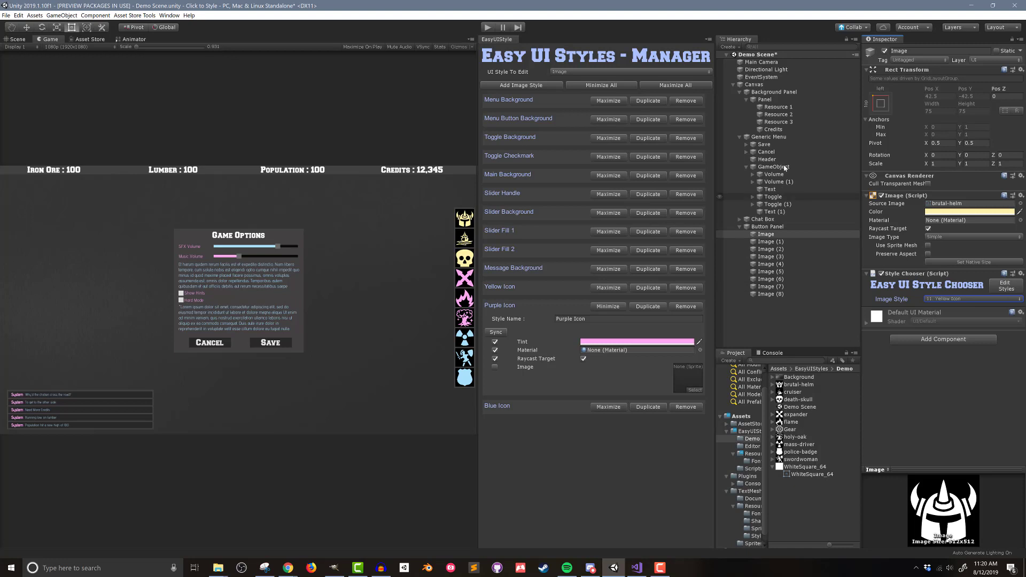
- Select the Save button and scroll to its Style Chooser with Menu Button Background and Normal styles
click(765, 145)
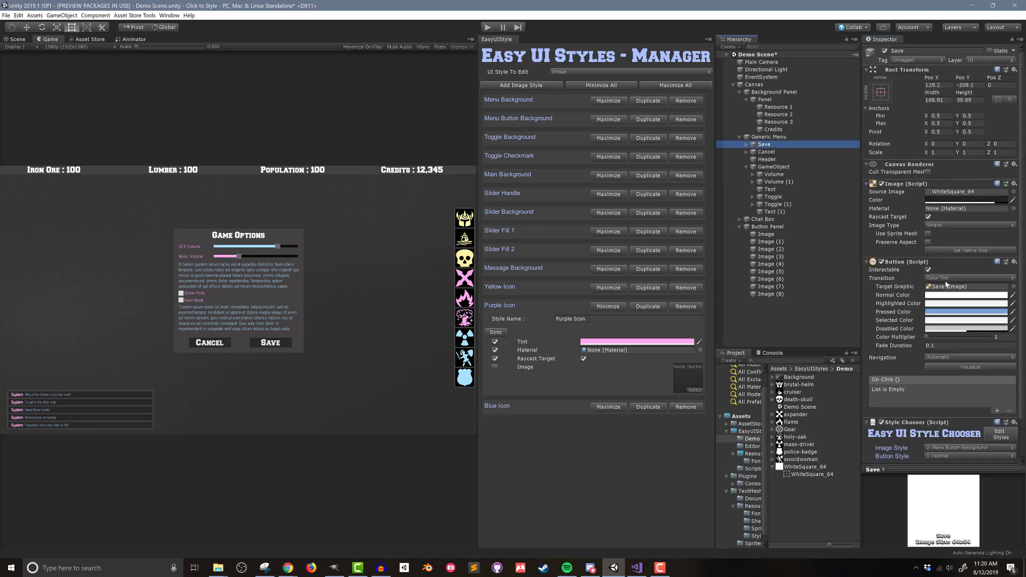
scroll(946, 284, down, 3)
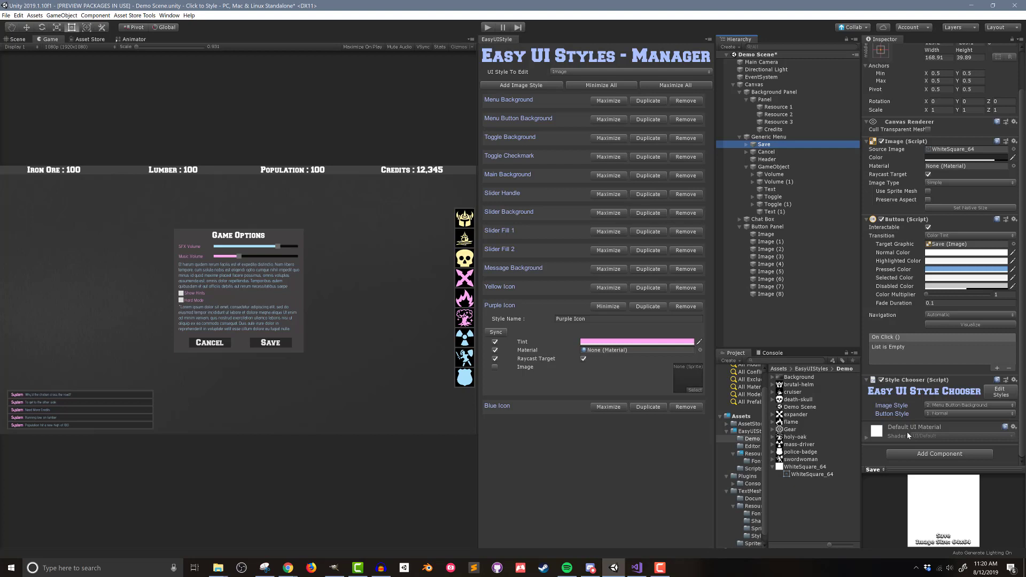
- Expand Save and select its Text child, which uses the Menu Header style at size 30
click(746, 146)
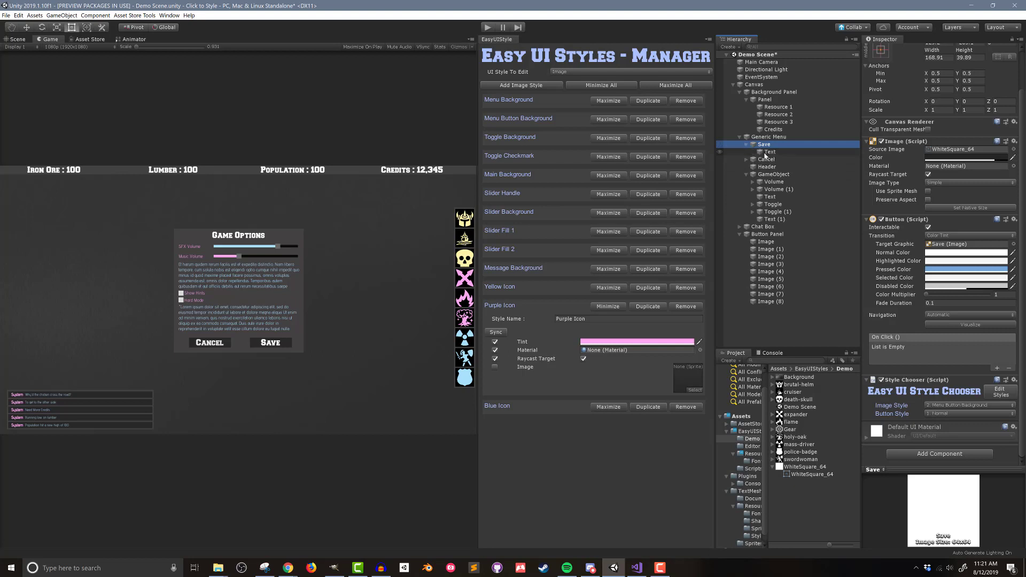
click(768, 152)
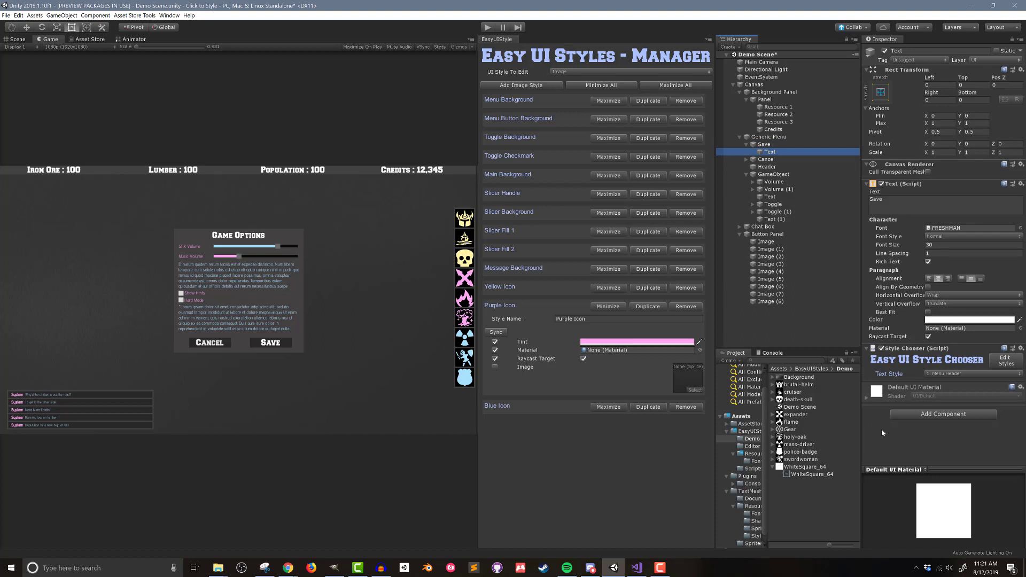